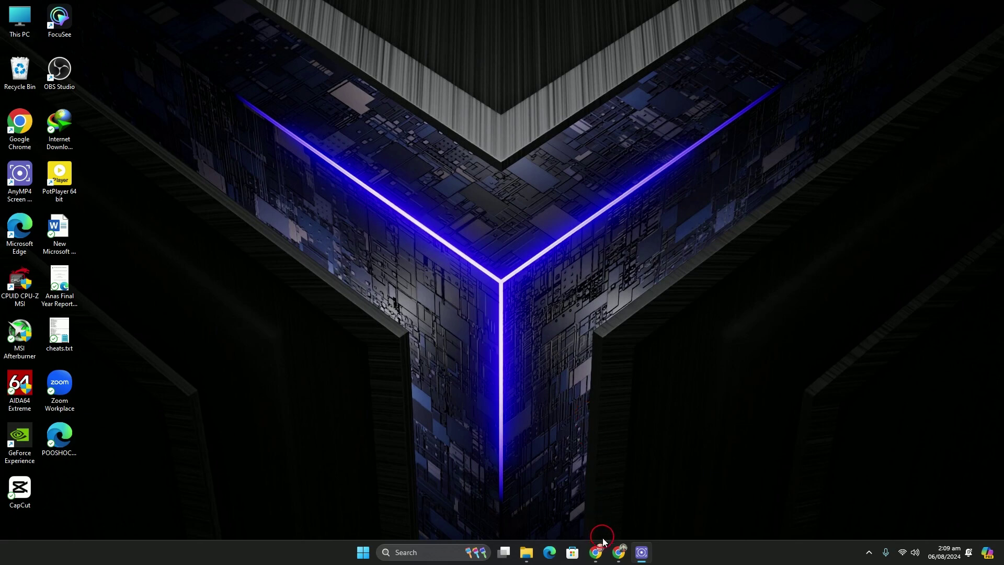
Copy all 33 code lines of the FolderLock.bat script from the GitHub Gist page.
mouse_move(601, 540)
left_click(622, 507)
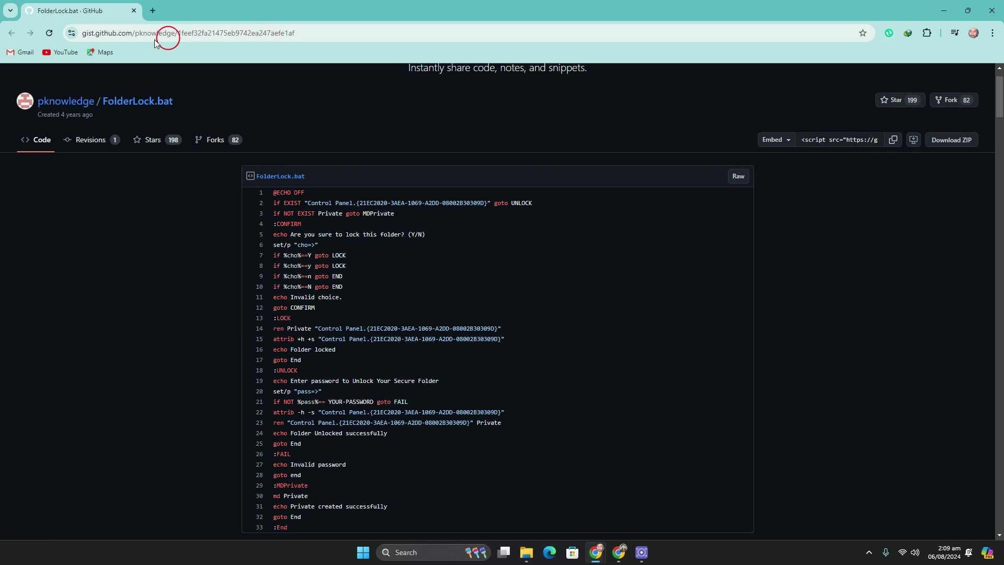
left_click(133, 36)
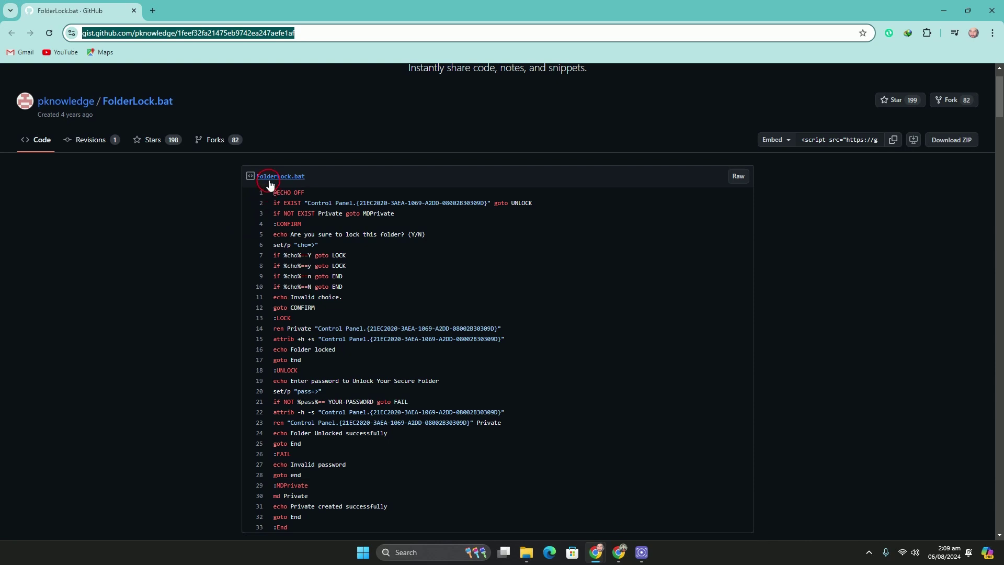
left_click_drag(272, 192, 292, 316)
scroll(336, 336, "down", 4)
right_click(281, 296)
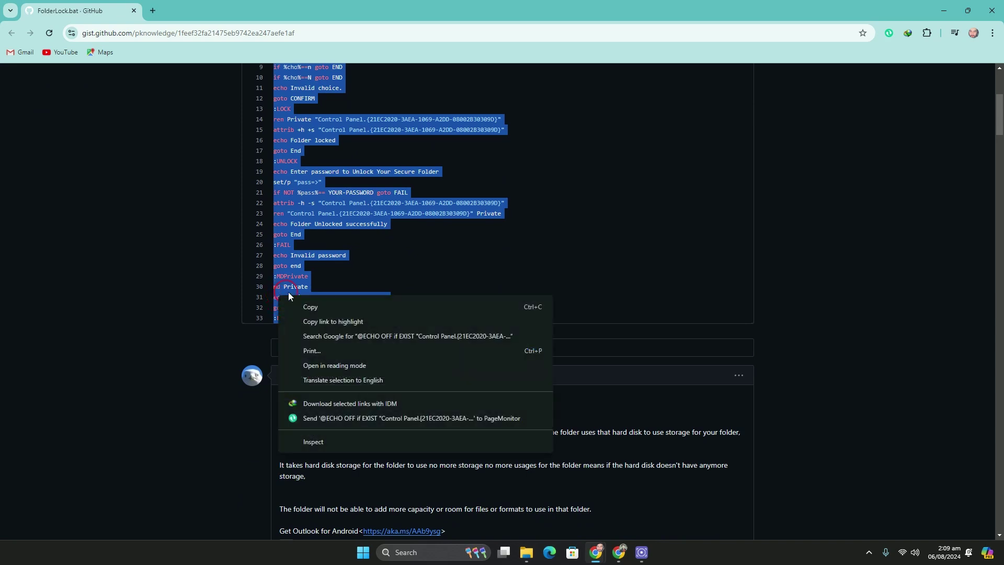
left_click(311, 306)
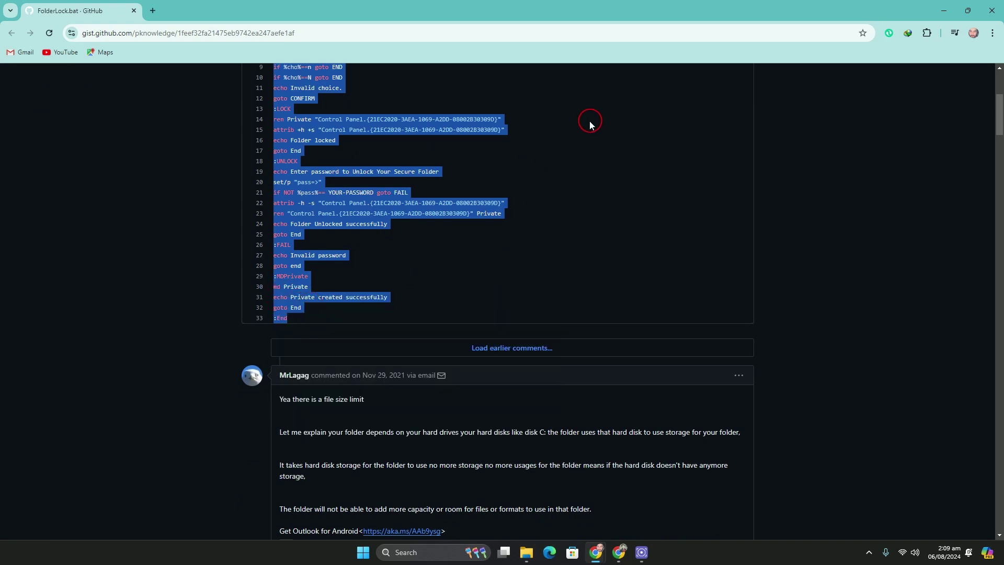
Create a 'New folder' on the Windows desktop and move cheats.txt into it.
left_click(944, 10)
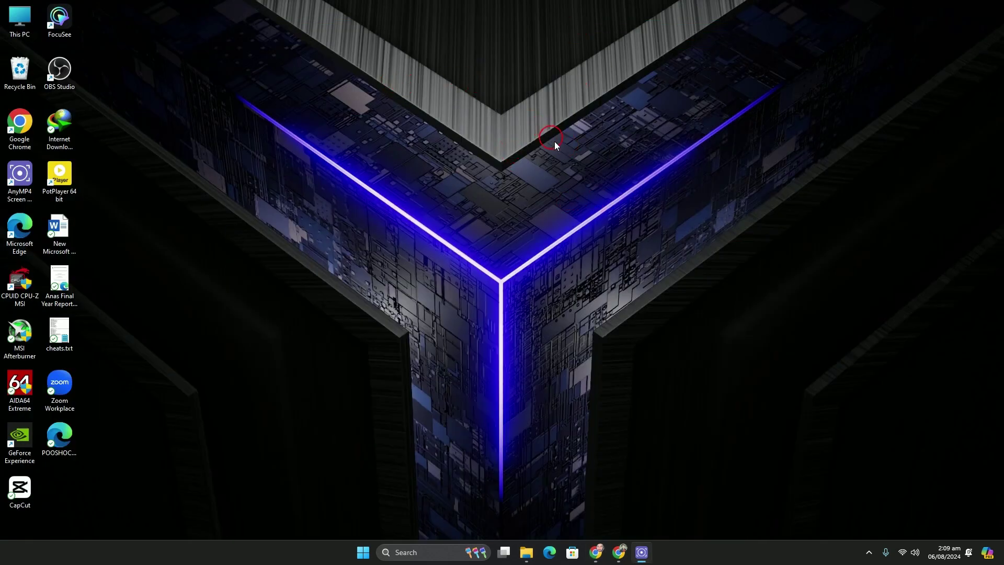
right_click(515, 203)
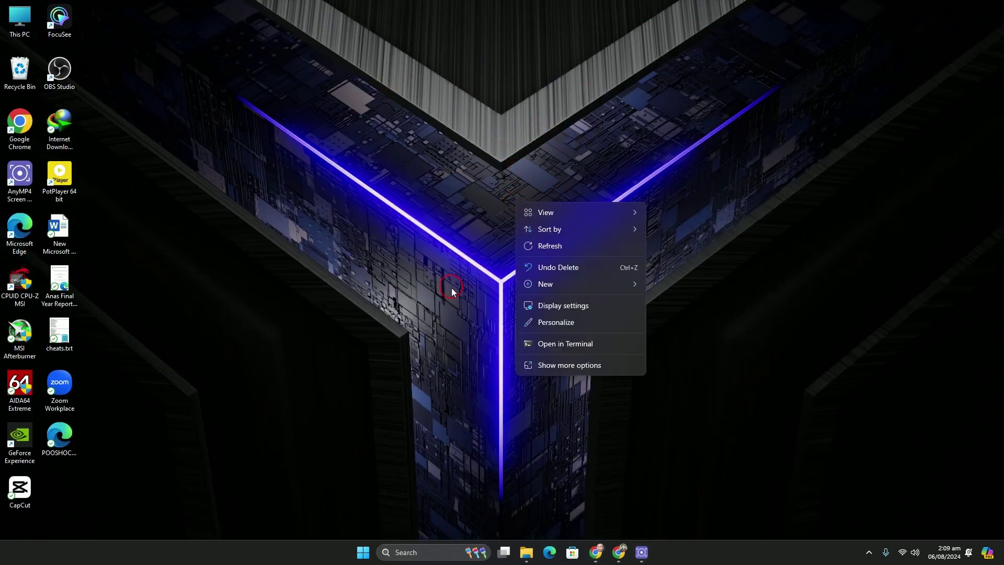
mouse_move(548, 286)
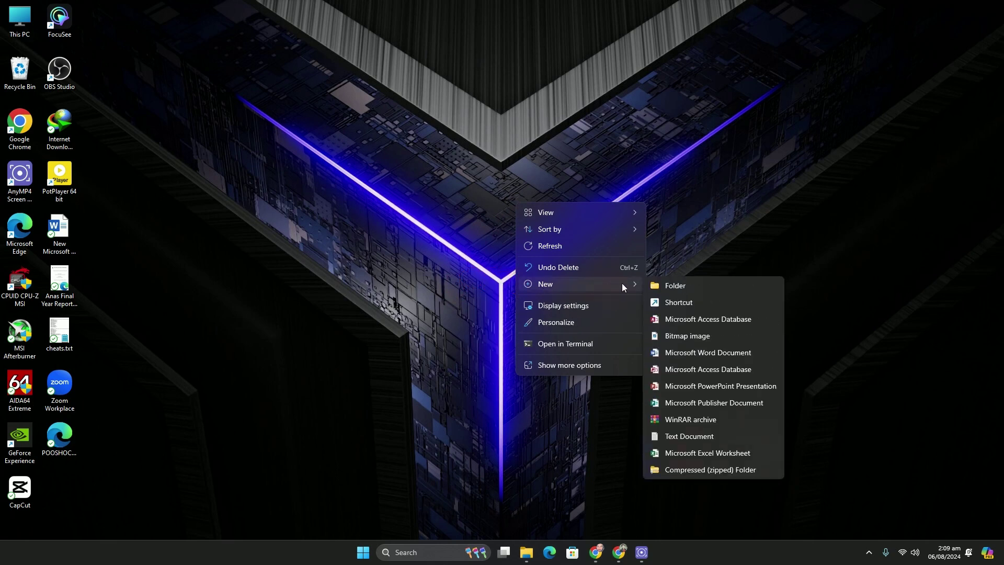
left_click(657, 285)
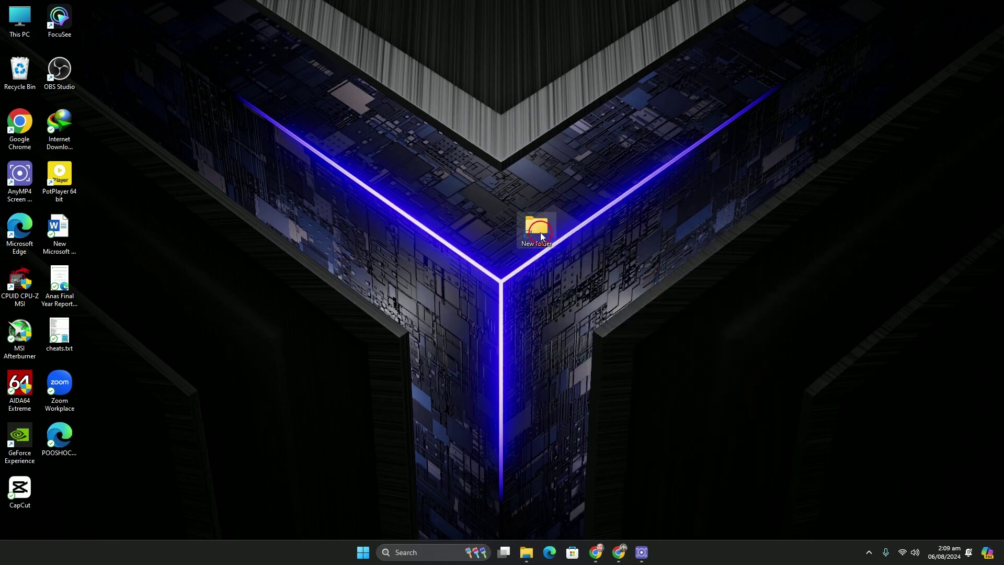
left_click_drag(62, 334, 533, 230)
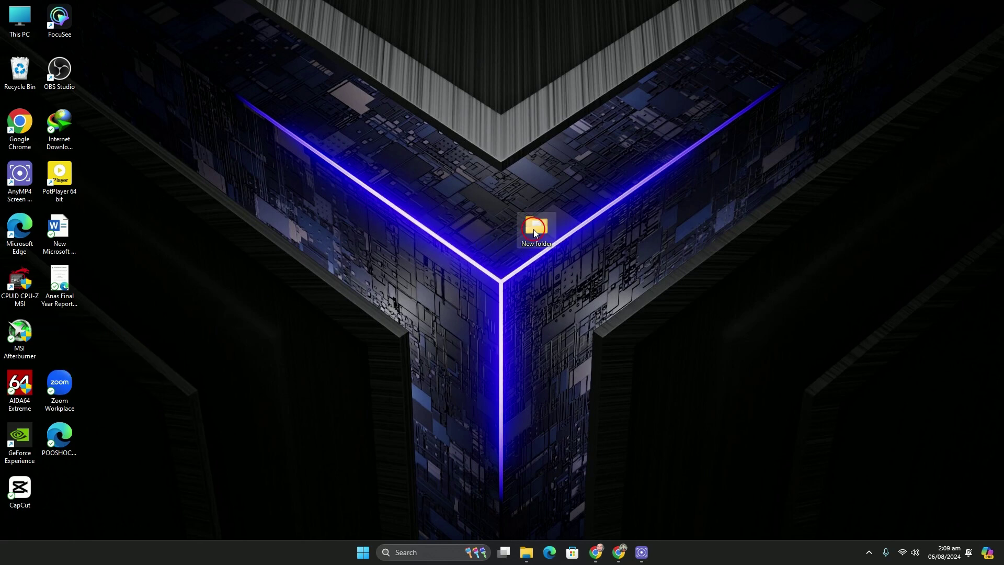
Inside New folder, create an empty text document named 'folder lock.txt' and open it.
double_click(533, 229)
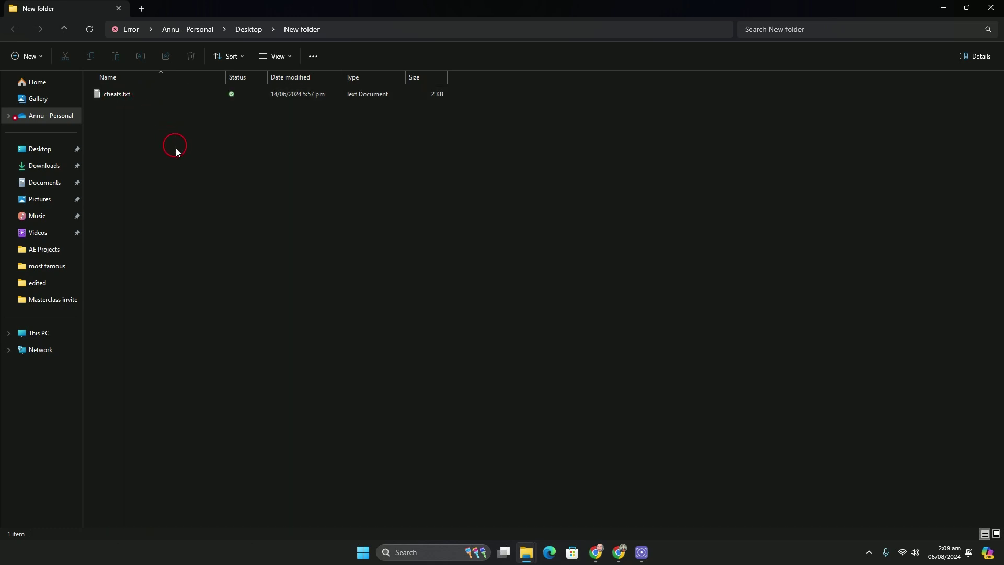
right_click(193, 219)
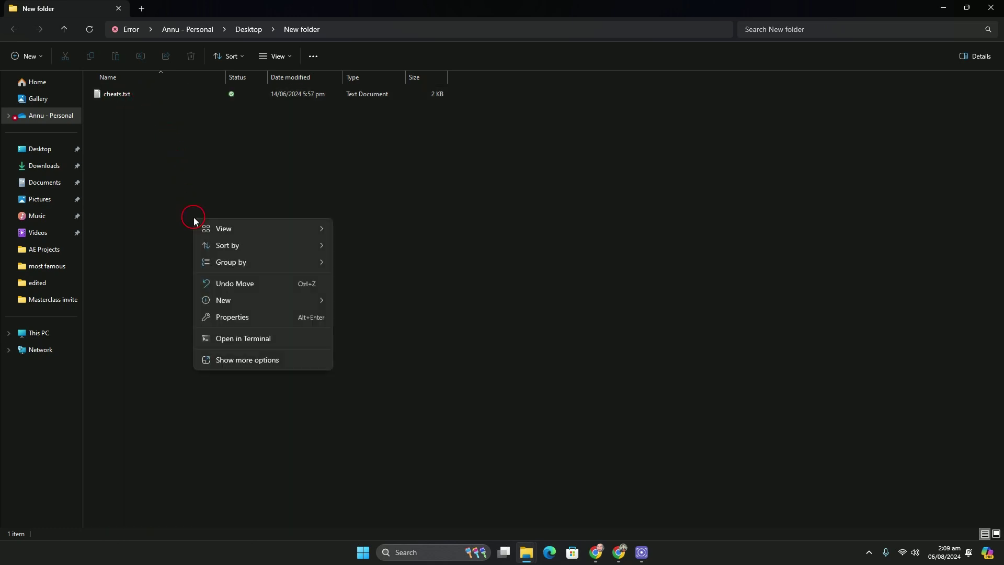
mouse_move(217, 304)
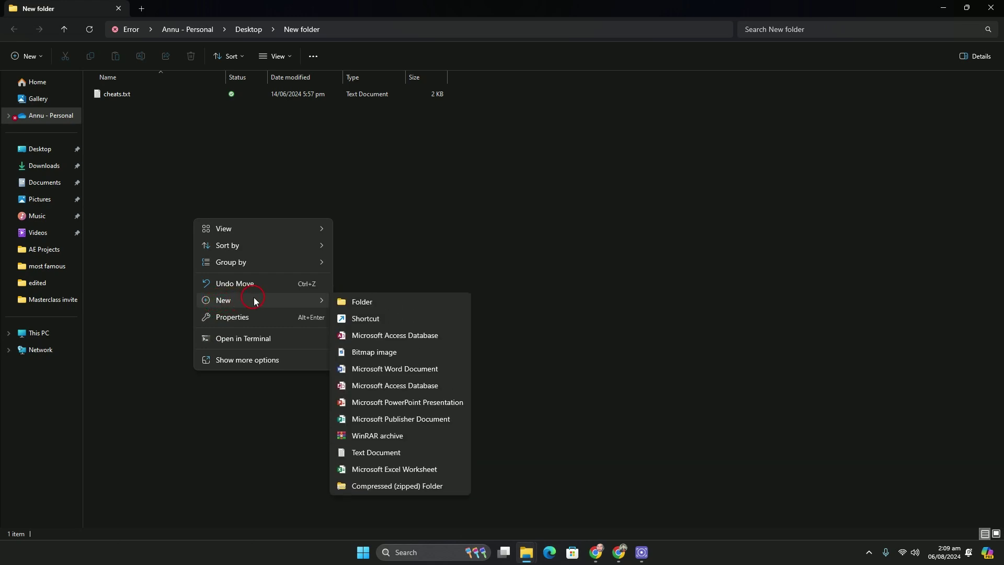
left_click(366, 458)
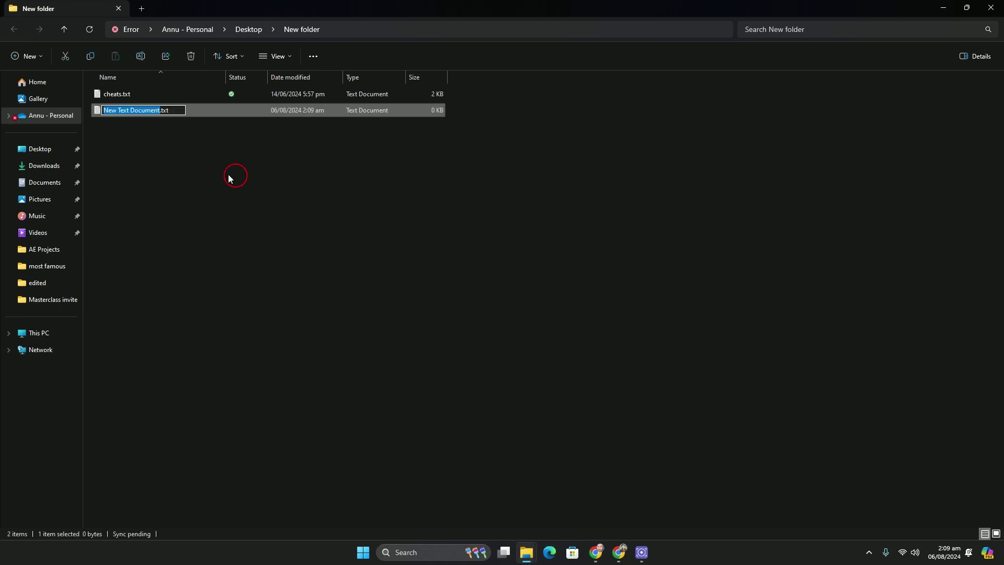
type("fol")
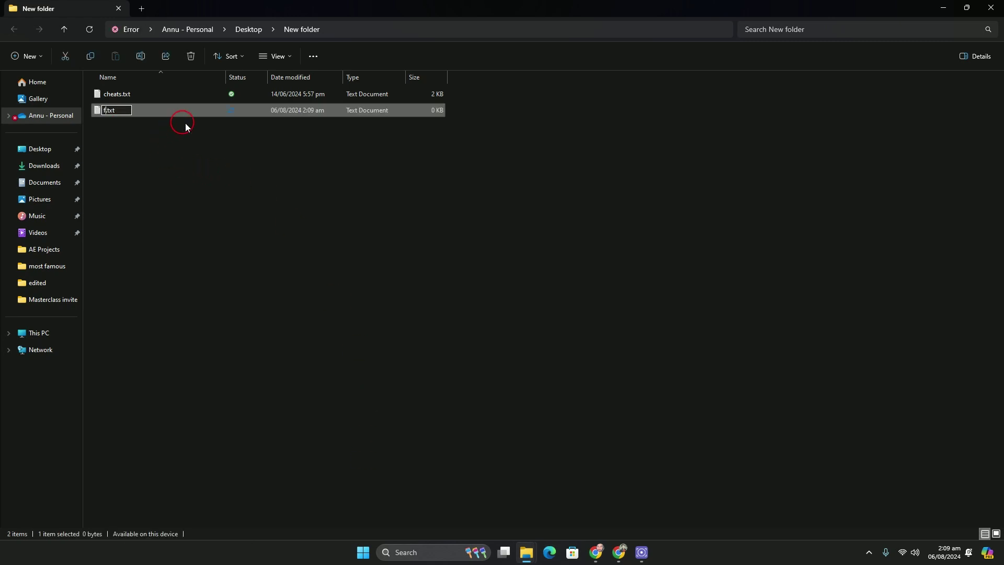
type("der lock")
key("Return")
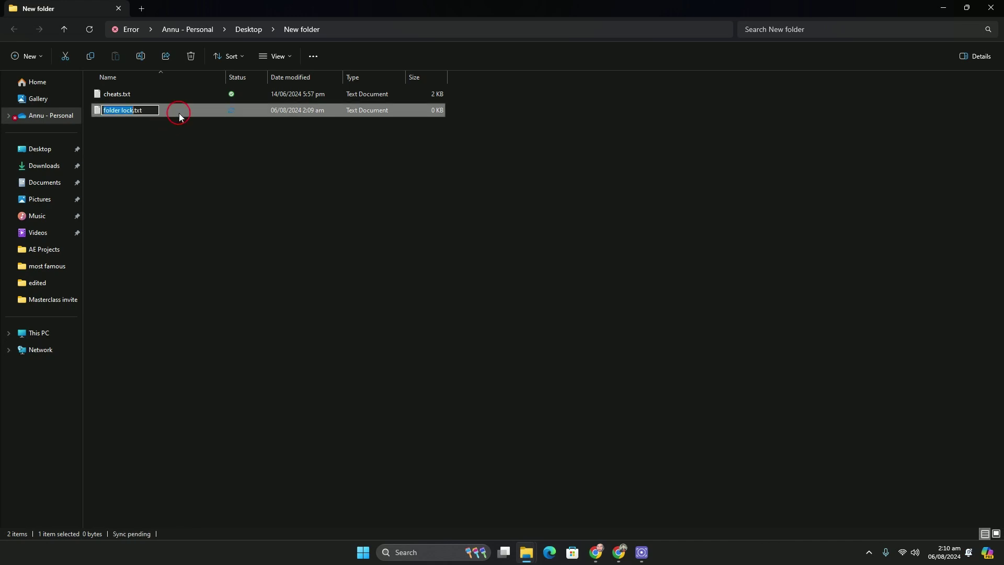
double_click(179, 113)
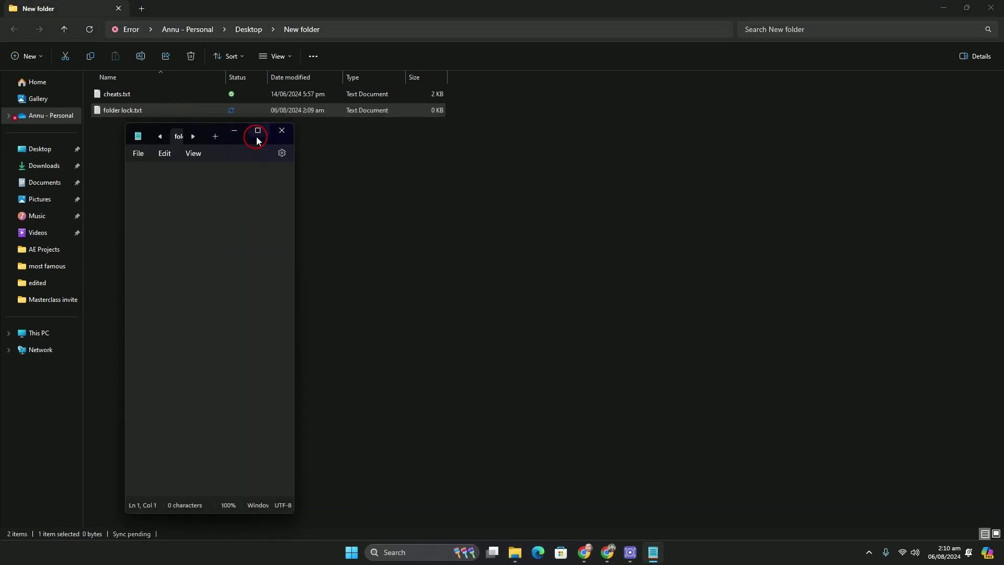
Paste the copied 33-line FolderLock script into folder lock.txt in a maximized Notepad.
left_click(256, 130)
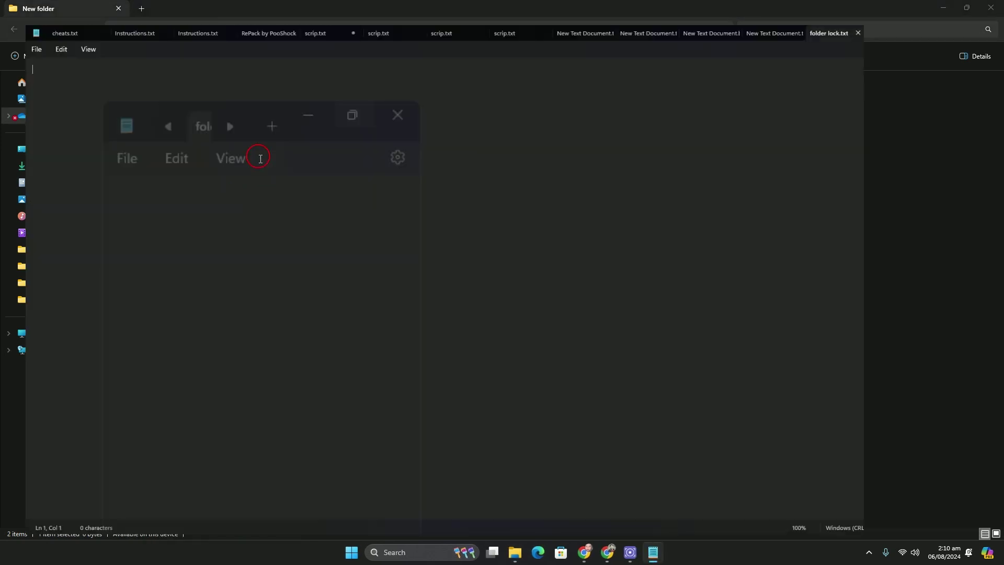
right_click(280, 94)
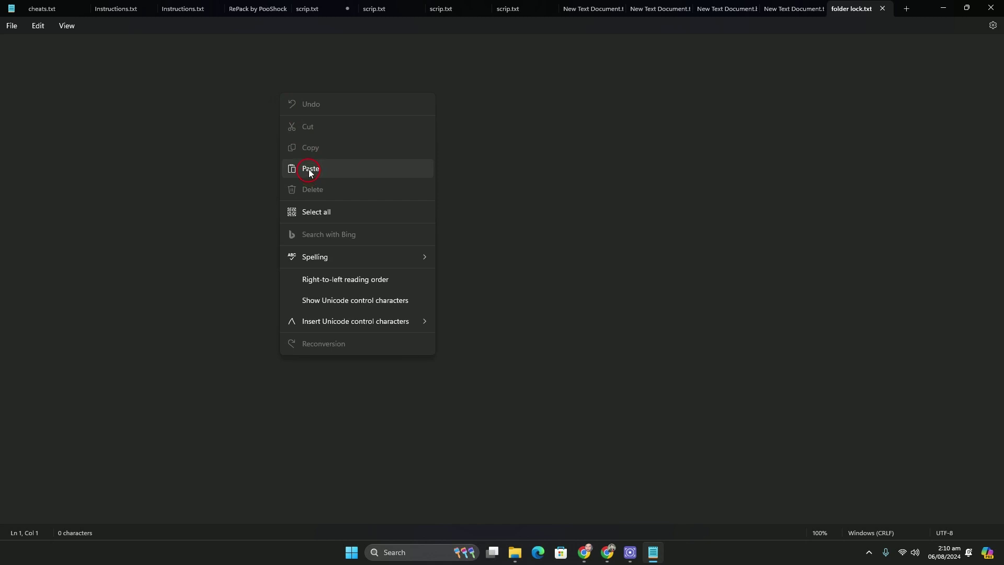
left_click(309, 169)
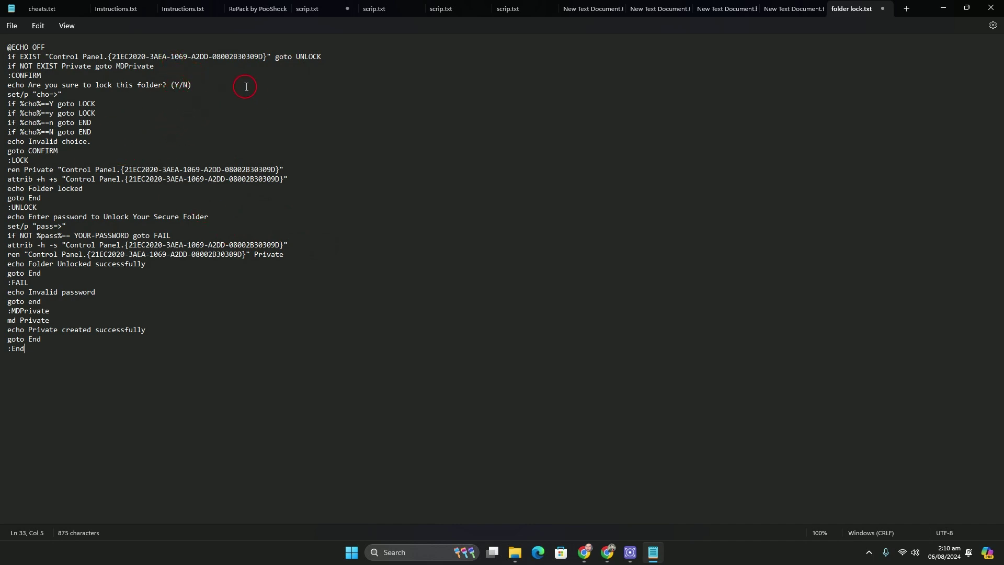
Replace the YOUR-PASSWORD placeholder on line 21 with the chosen password.
left_click(4, 238)
left_click(186, 323)
left_click_drag(76, 235, 128, 239)
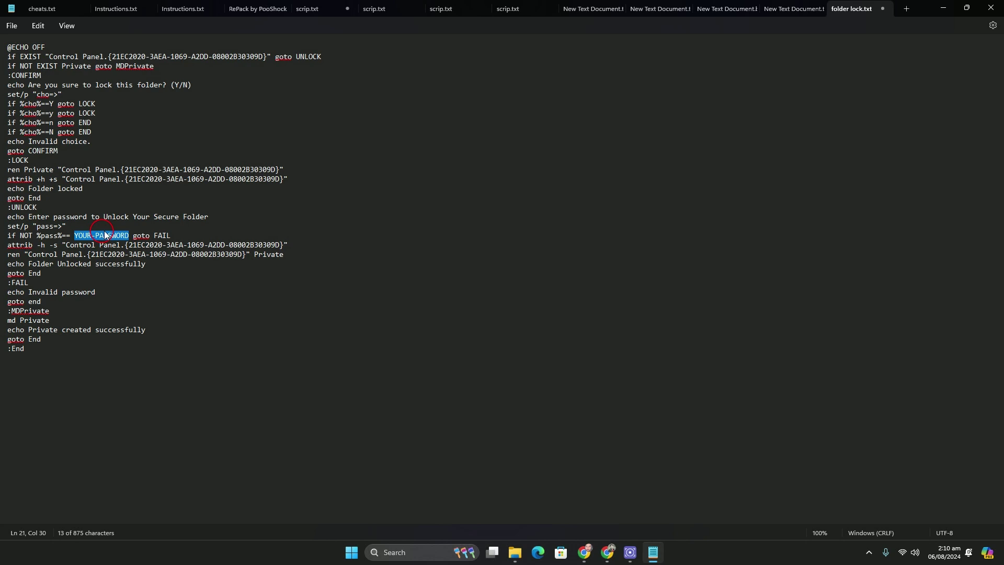
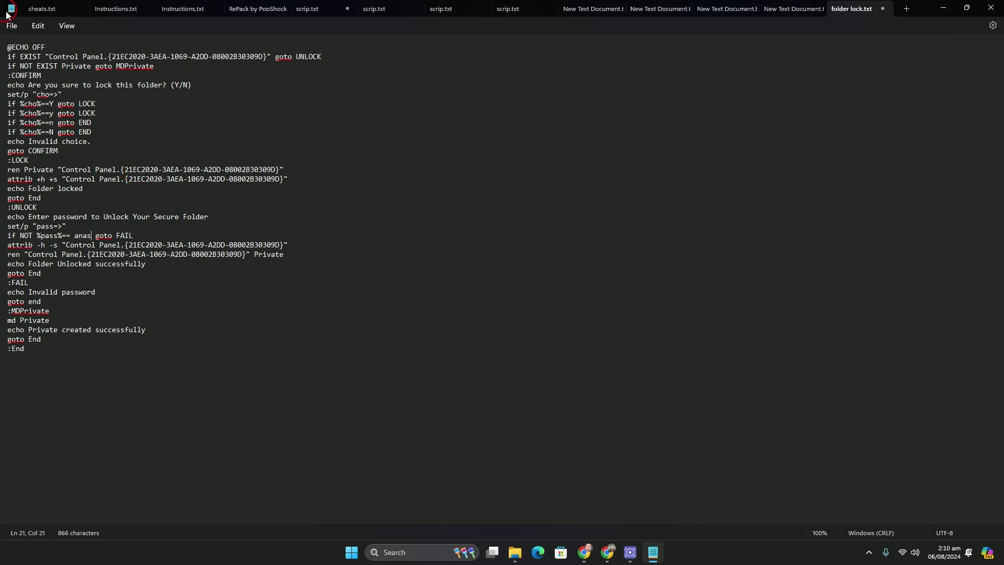
Save the script as 'folder lock.bat' with the All files (*.*) type.
left_click(11, 26)
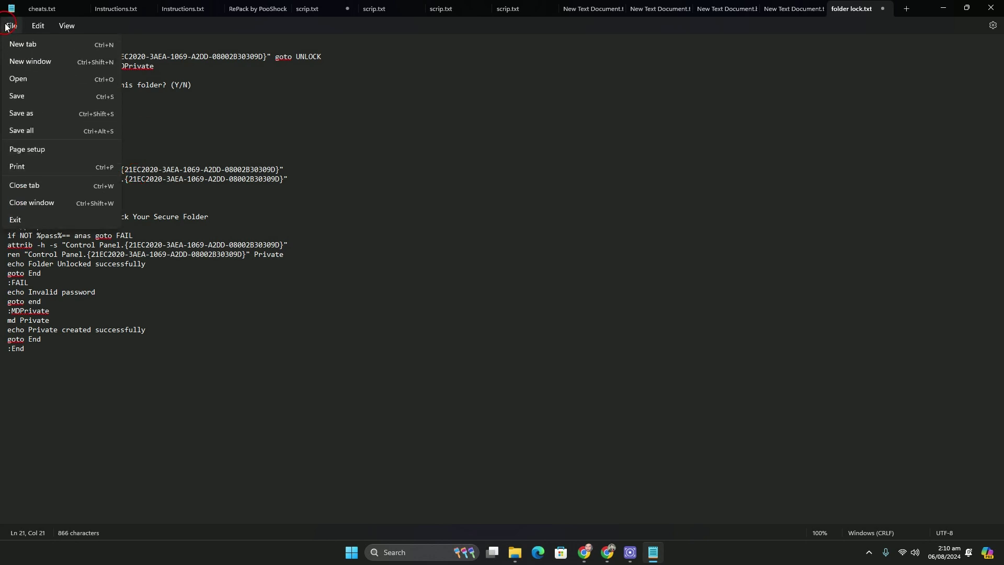
left_click(40, 114)
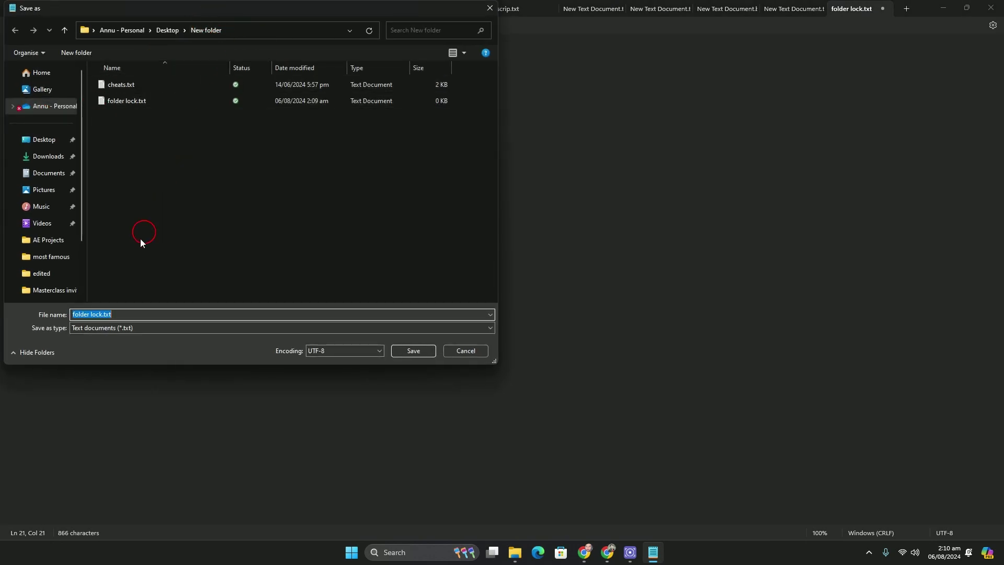
left_click(118, 329)
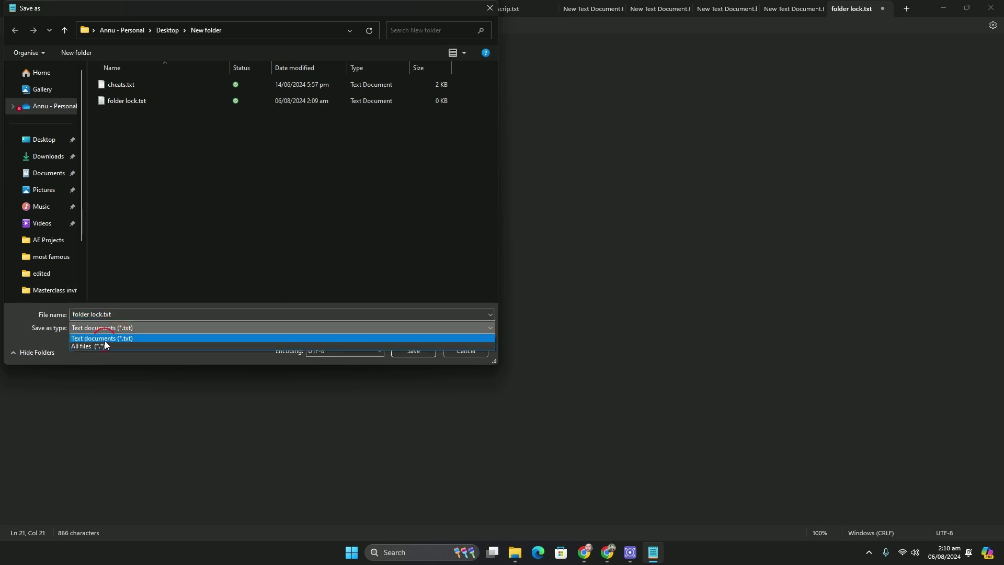
left_click(86, 346)
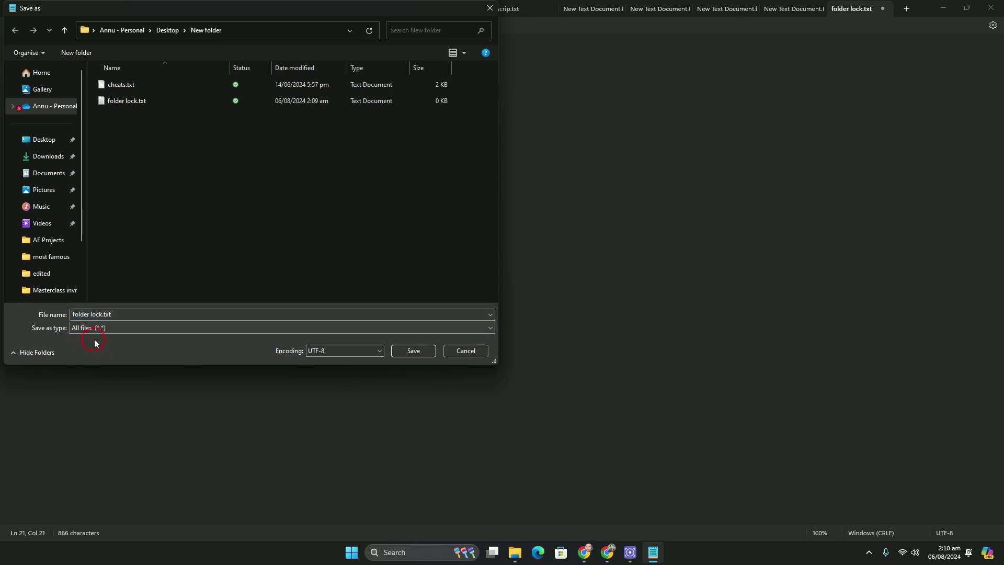
left_click(128, 316)
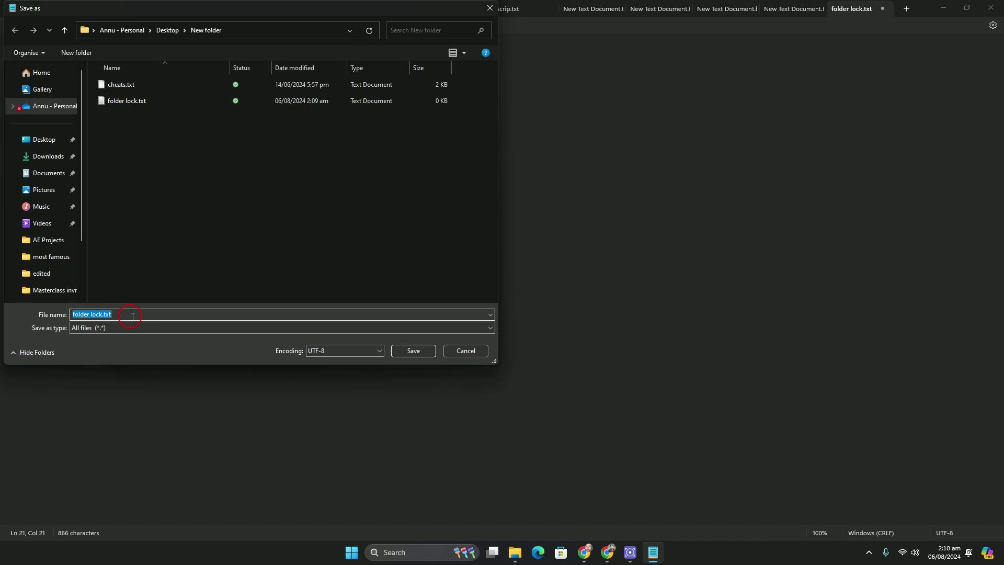
left_click(133, 316)
key("BackSpace")
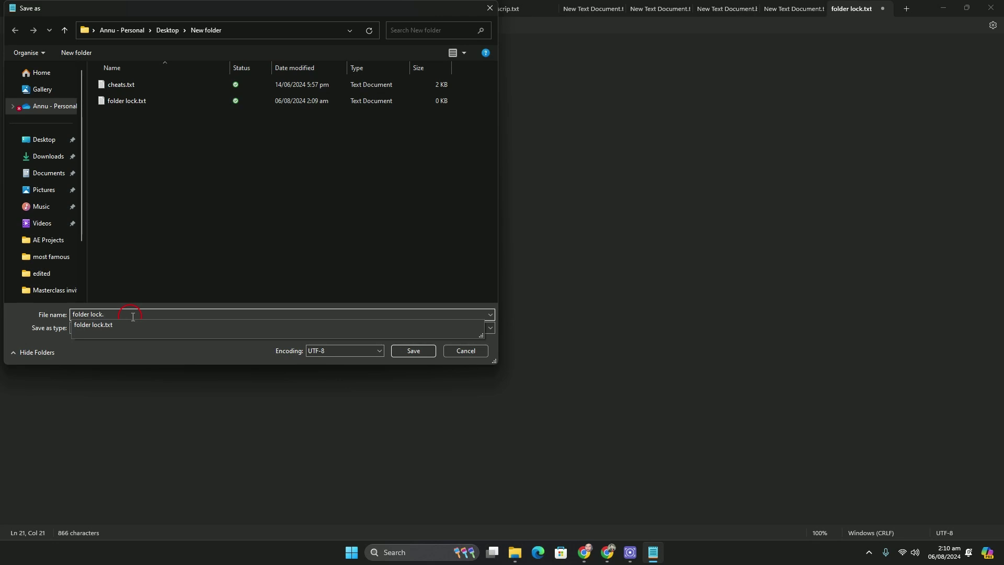
type("bat")
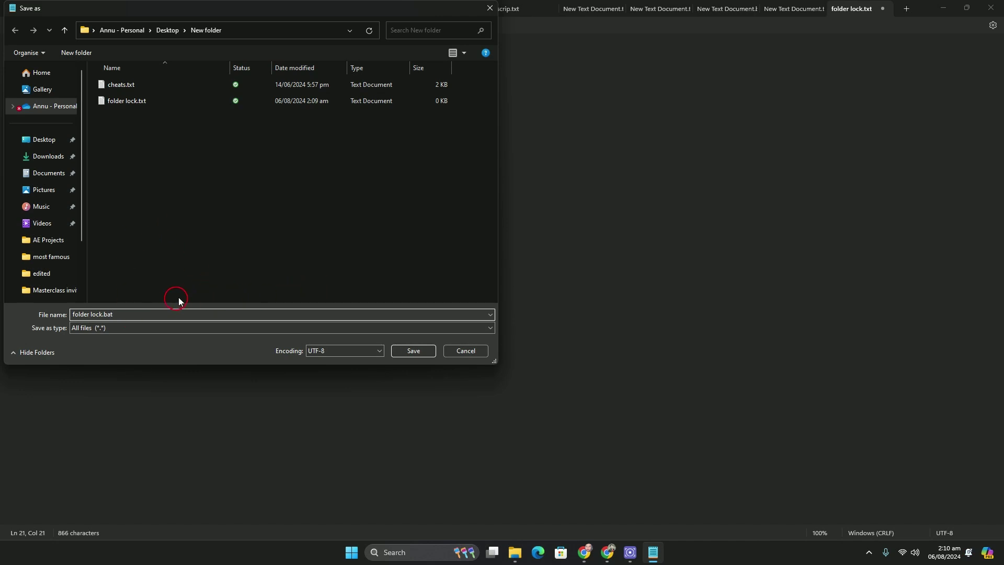
left_click(407, 356)
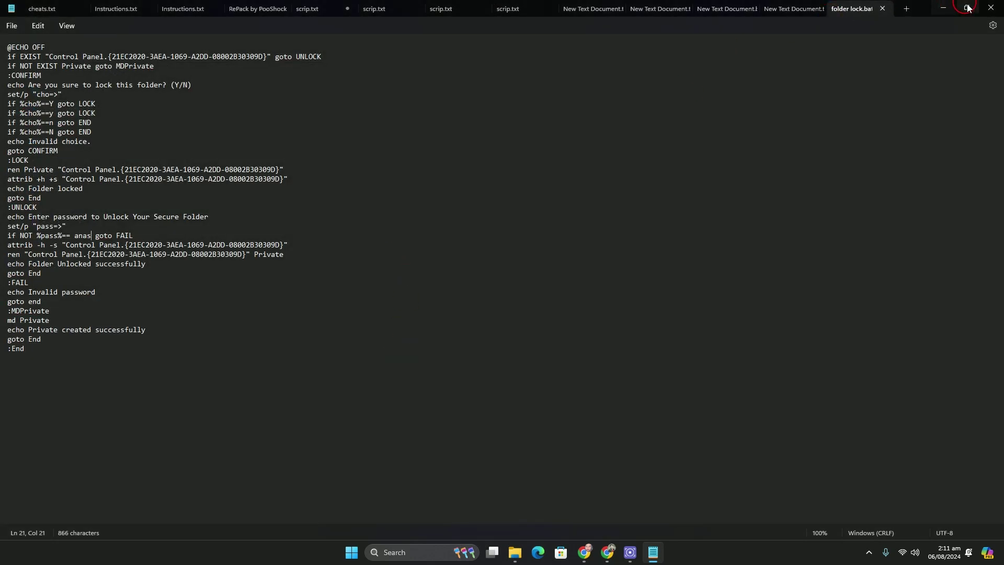
Close Notepad and display New folder's contents as medium icons.
left_click(990, 10)
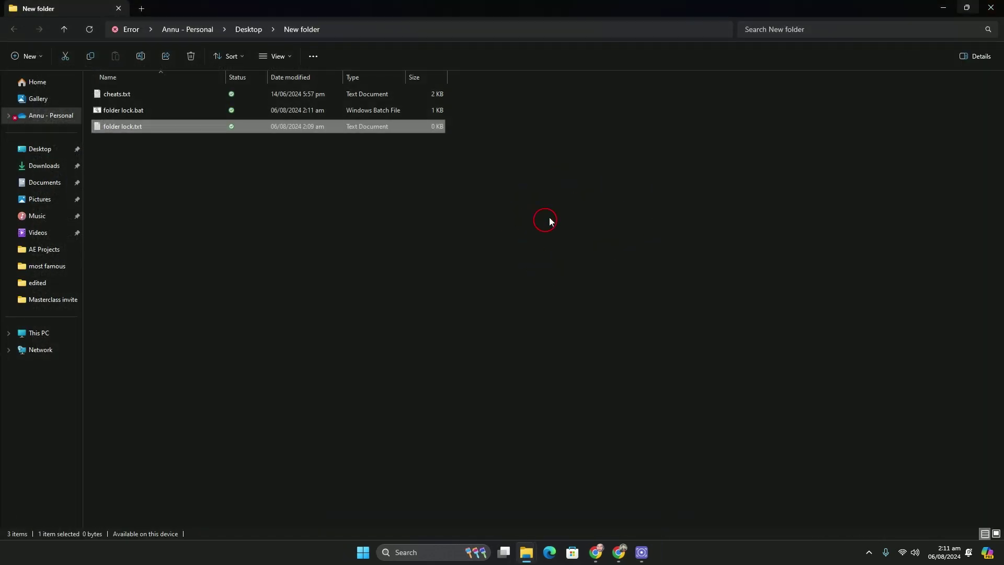
left_click(276, 56)
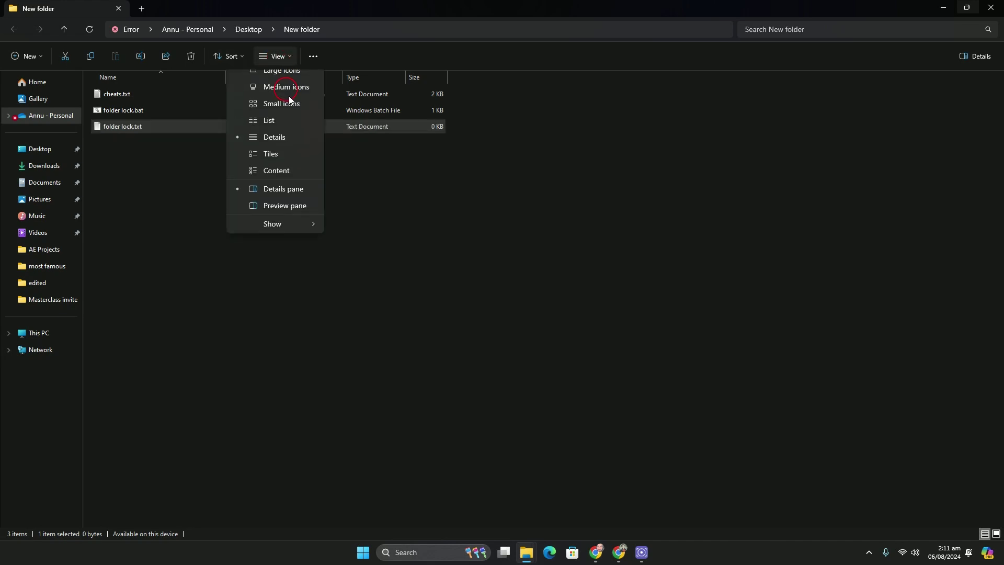
left_click(296, 115)
Run folder lock.bat to create a Private folder and move cheats.txt into it.
mouse_move(185, 155)
left_mouse_down()
mouse_move(196, 107)
mouse_move(202, 131)
mouse_move(174, 152)
left_mouse_up()
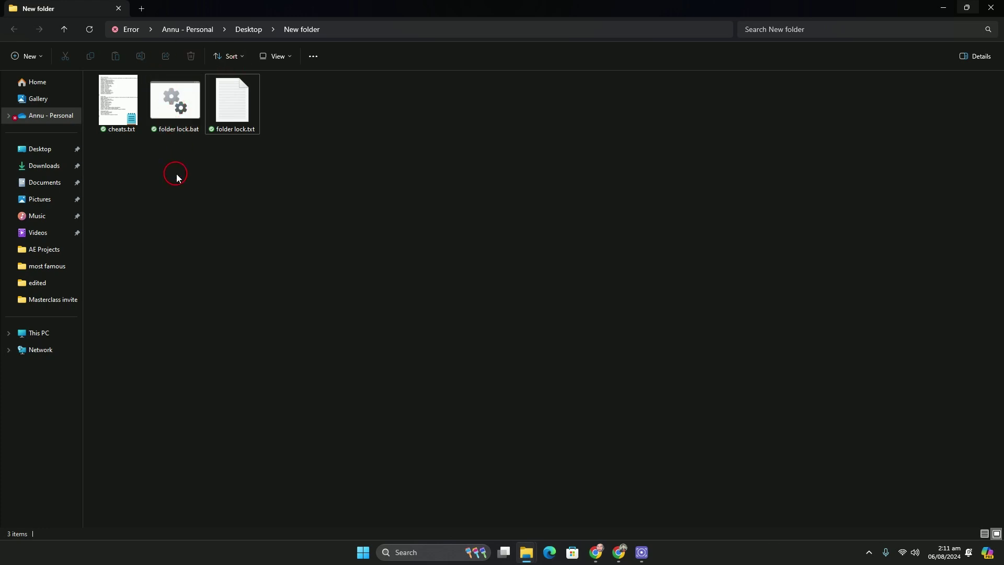
left_click(183, 115)
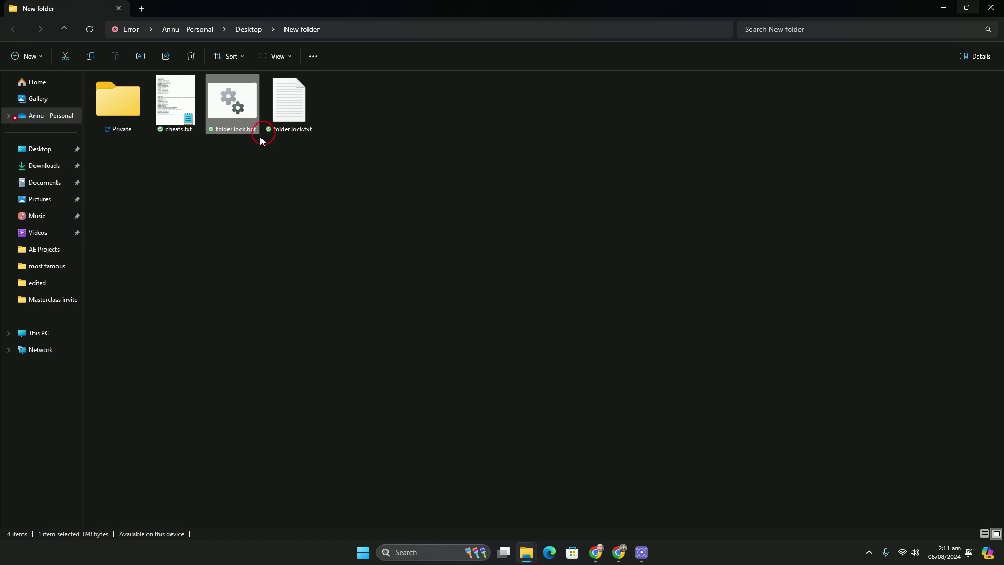
left_click(110, 111)
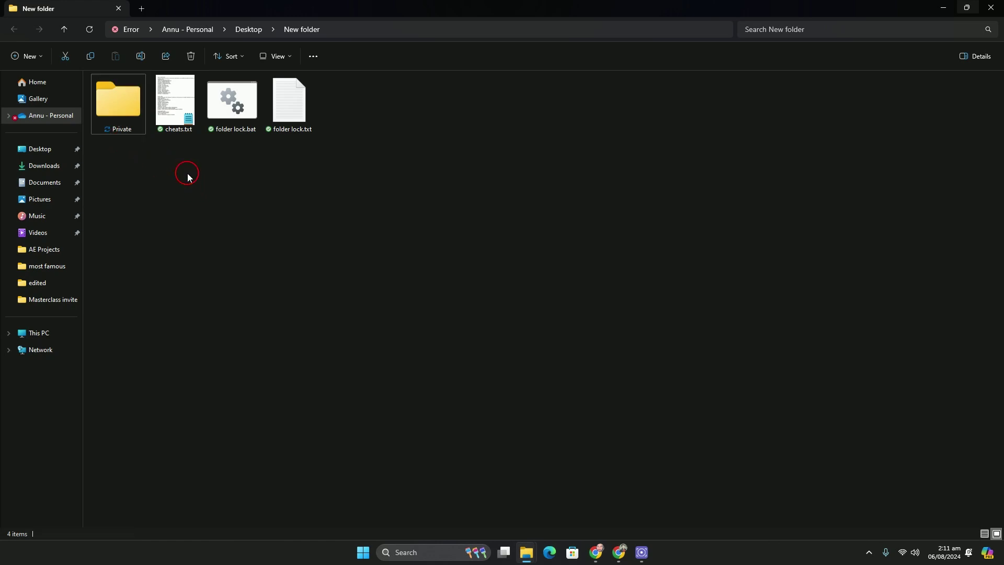
left_click(178, 111)
left_click_drag(178, 112, 114, 121)
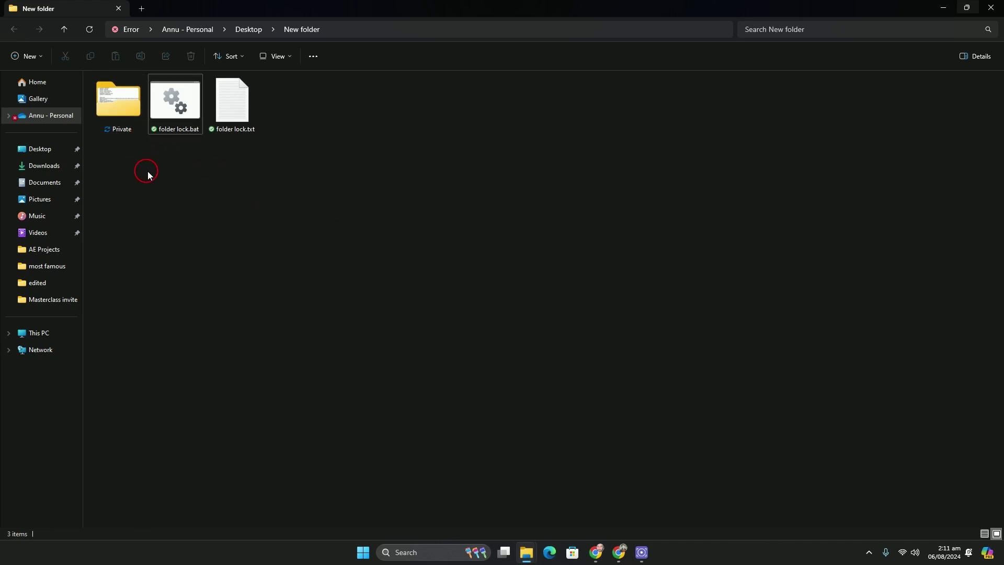
Run folder lock.bat and answer 'y' in the console to lock and hide Private.
double_click(175, 121)
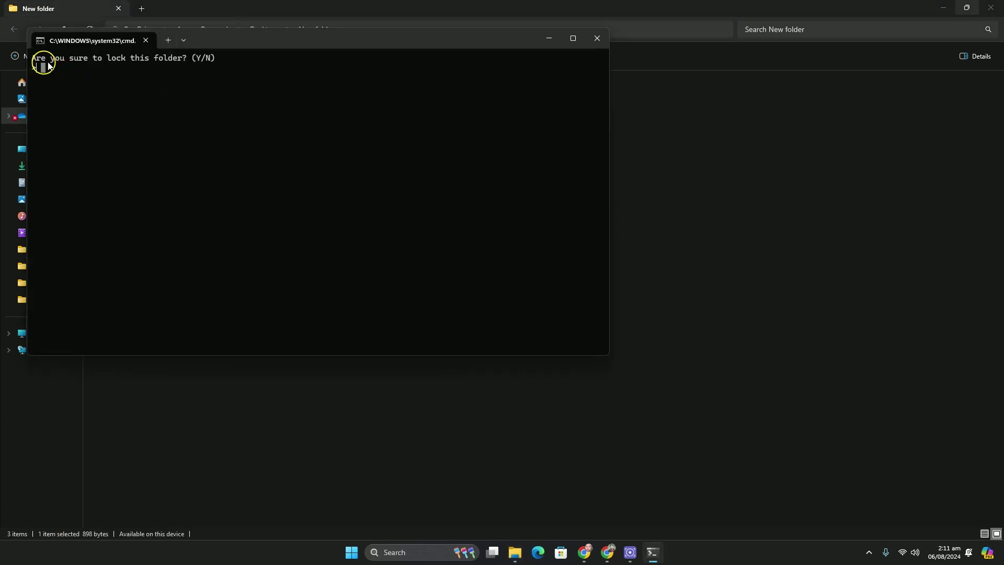
left_click_drag(79, 57, 101, 61)
left_click(80, 77)
type("y")
key("Return")
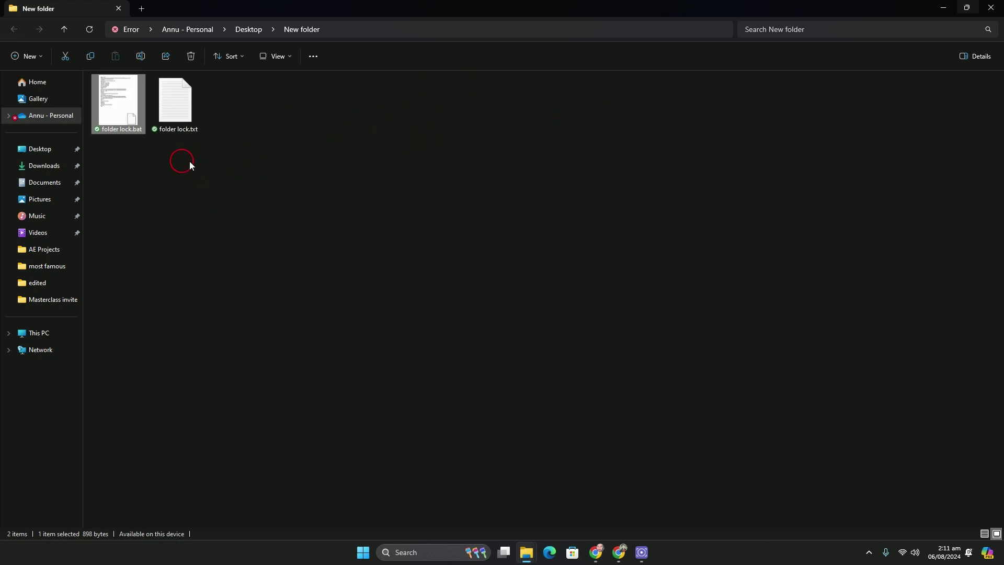
left_click(394, 150)
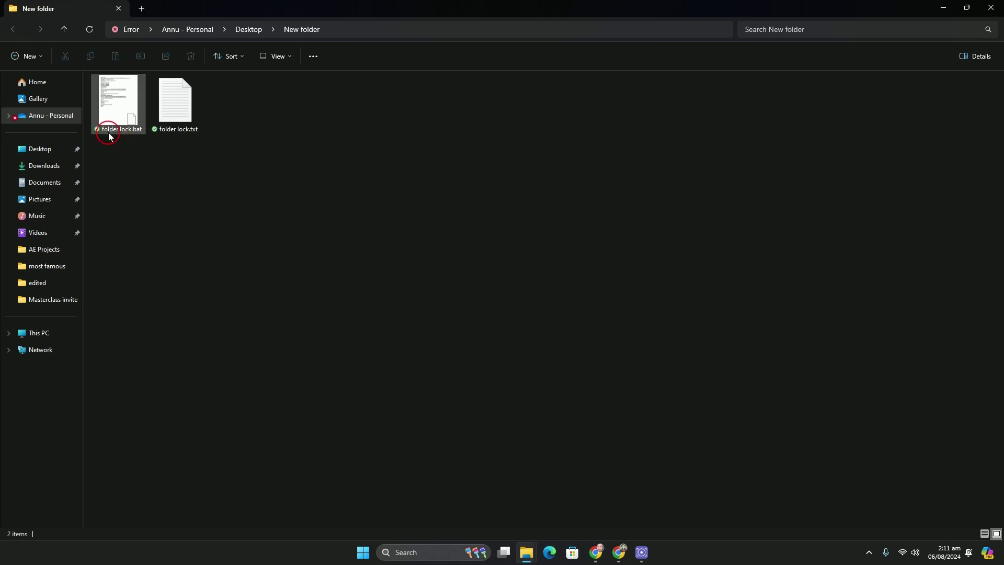
Run folder lock.bat again and enter the chosen password to unlock Private.
double_click(131, 108)
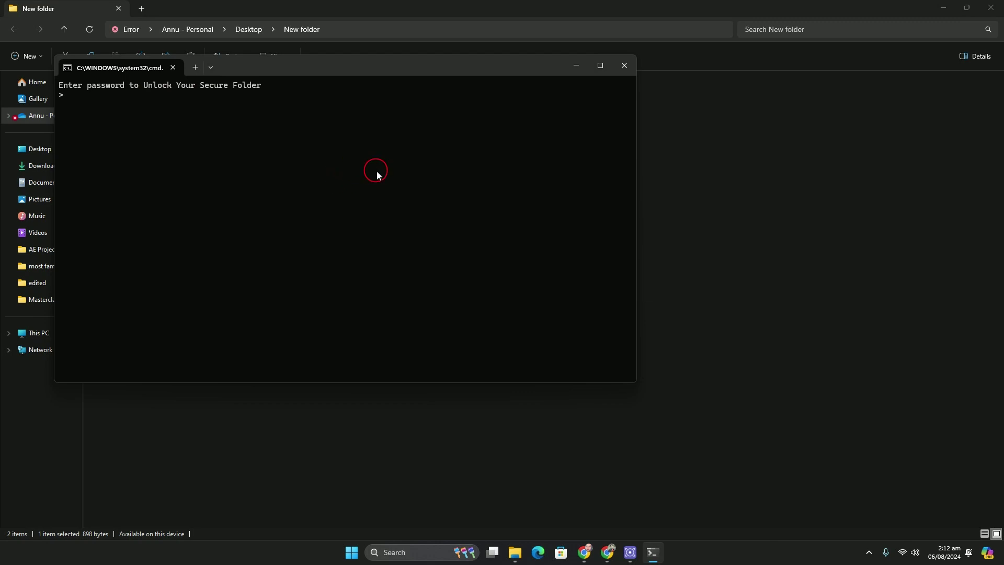
key("Return")
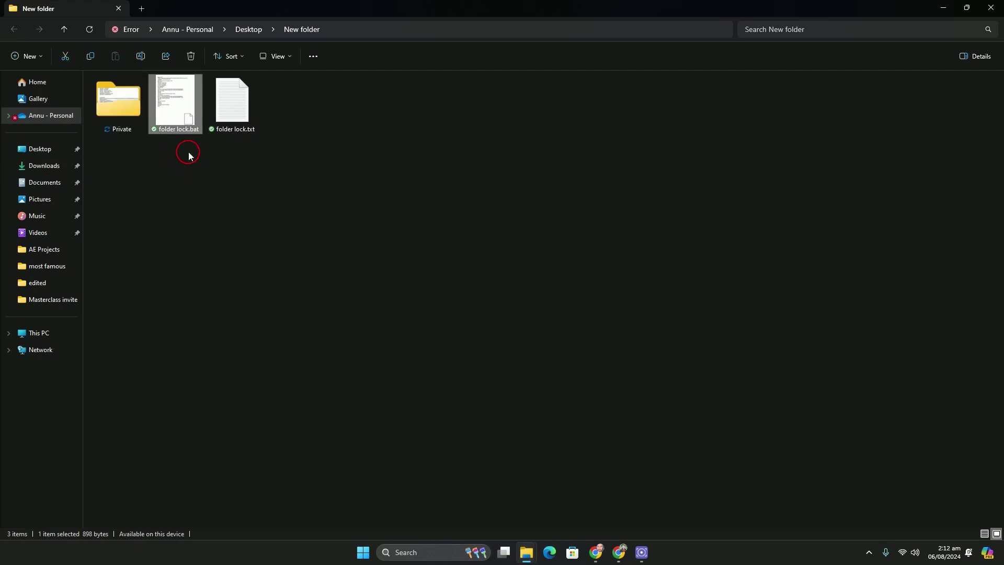
Open the Private folder and view the GTA V cheat codes in cheats.txt.
double_click(115, 112)
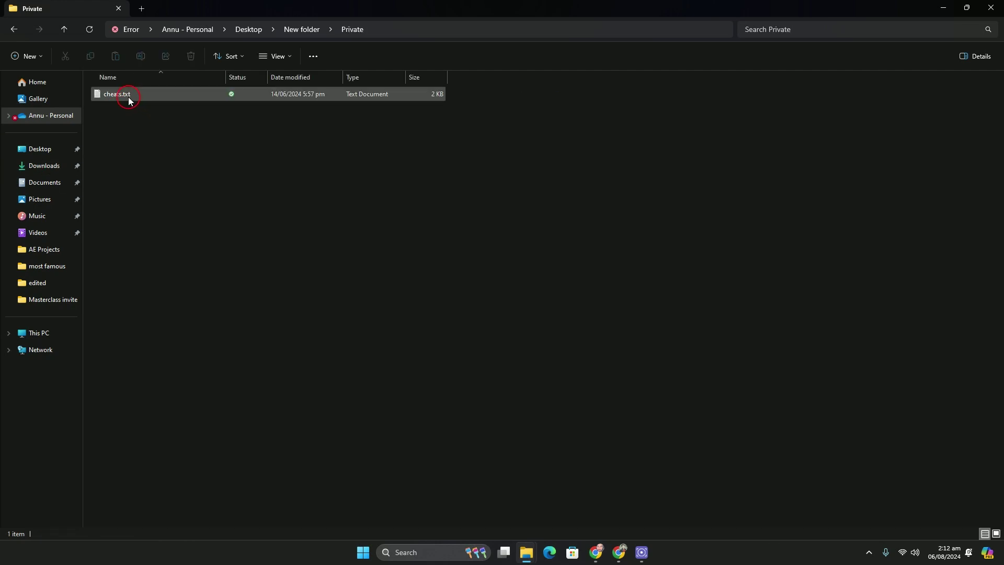
double_click(128, 95)
scroll(240, 203, "down", 7)
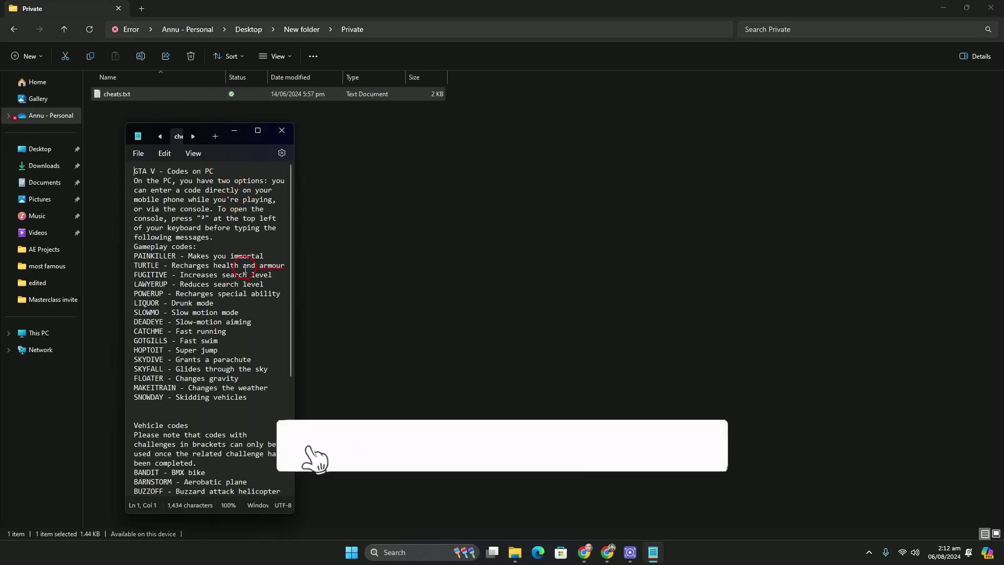